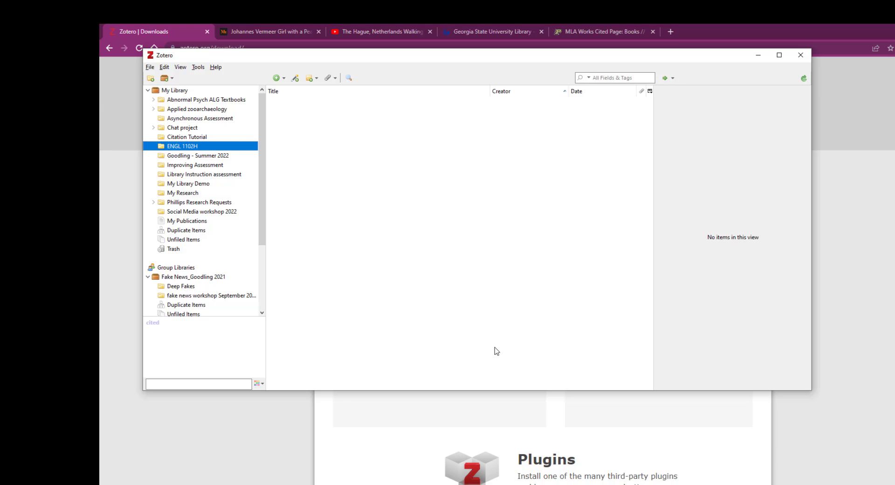
Save the Johannes Vermeer Girl with a Pearl Earring page and The Hague walking tour video to the ENGL 1102H collection.
click(860, 299)
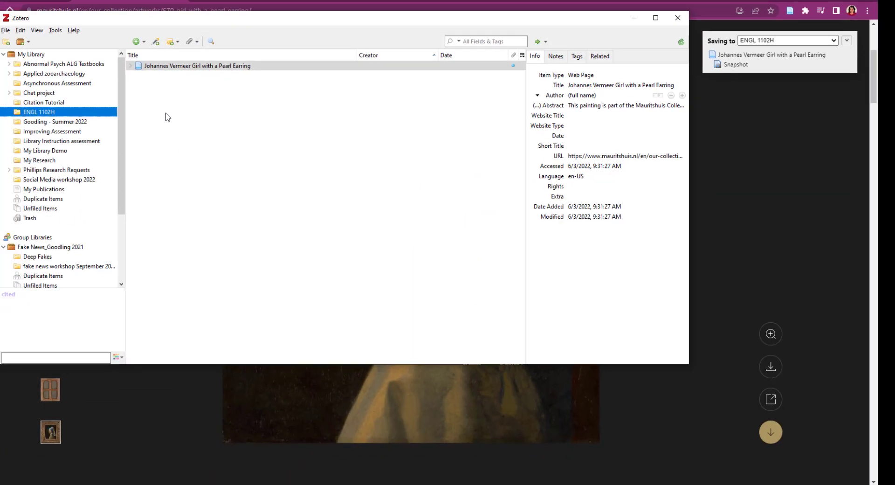
click(214, 64)
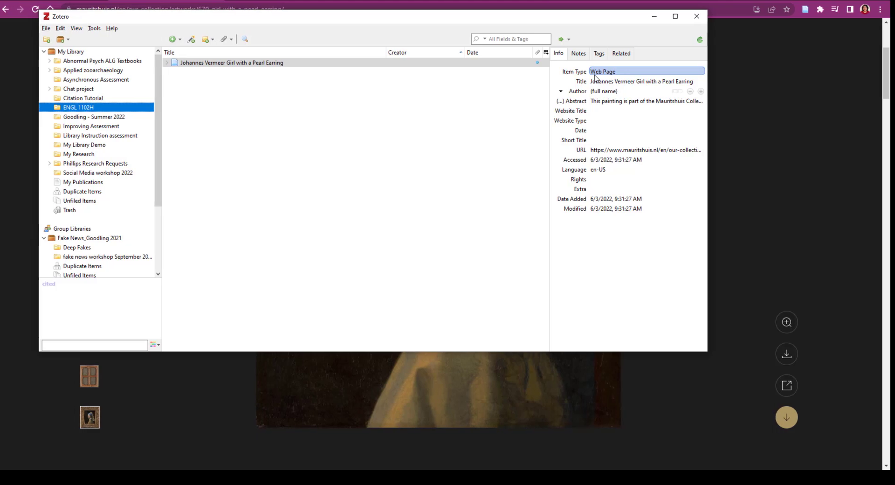
click(752, 152)
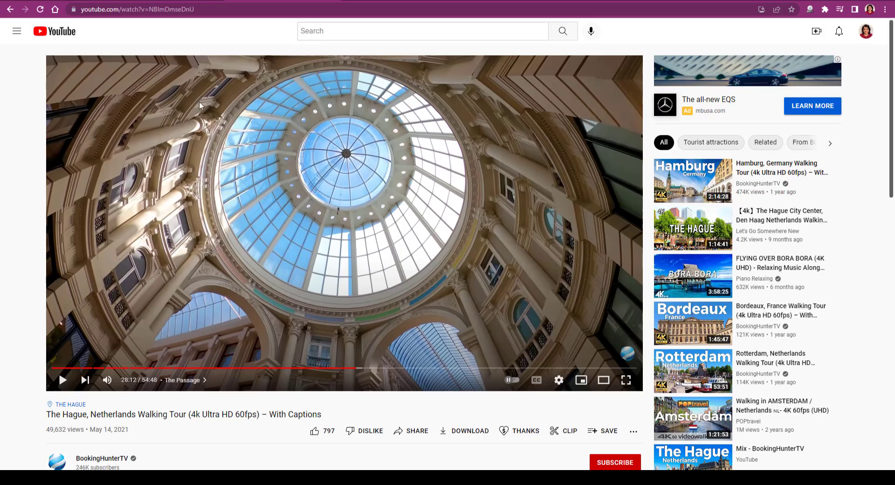
click(809, 13)
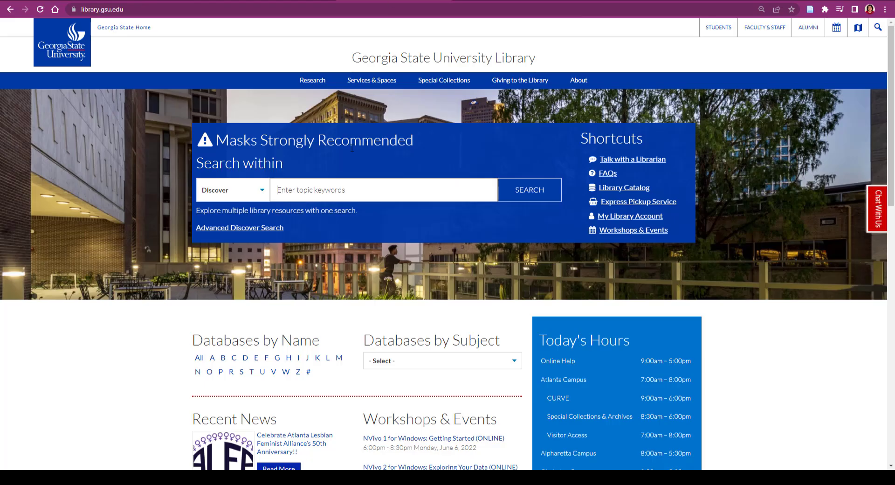
Search the Georgia State University Library for "dutch culture" on its home page.
click(350, 190)
text(dutch culture)
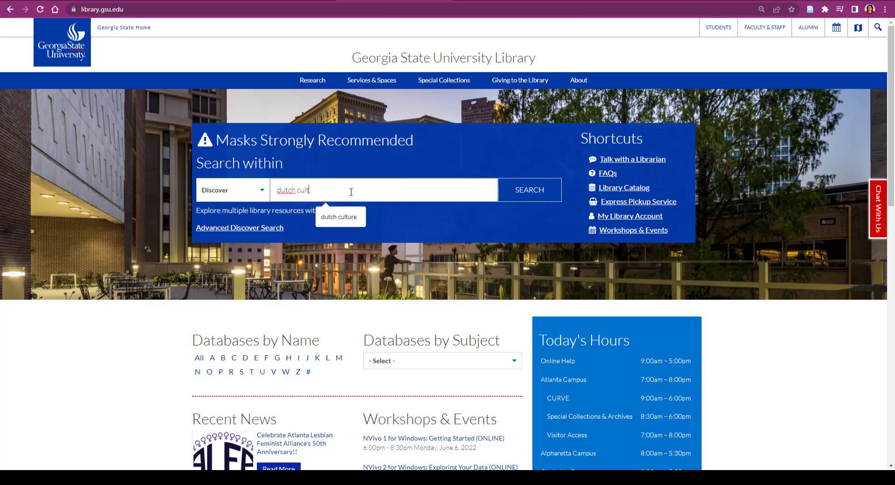
key(Return)
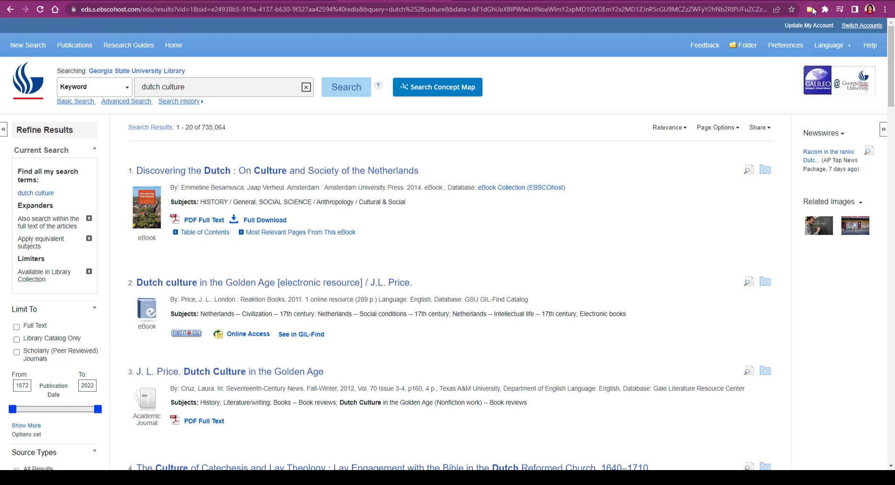
Save the e-book Discovering the Dutch to the ENGL 1102H collection from its detailed record, without using the multi-item selector.
click(810, 9)
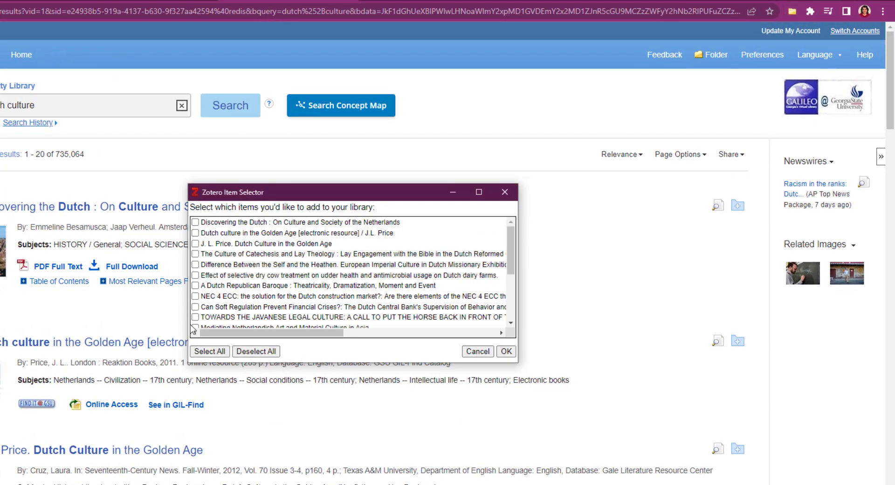
click(509, 191)
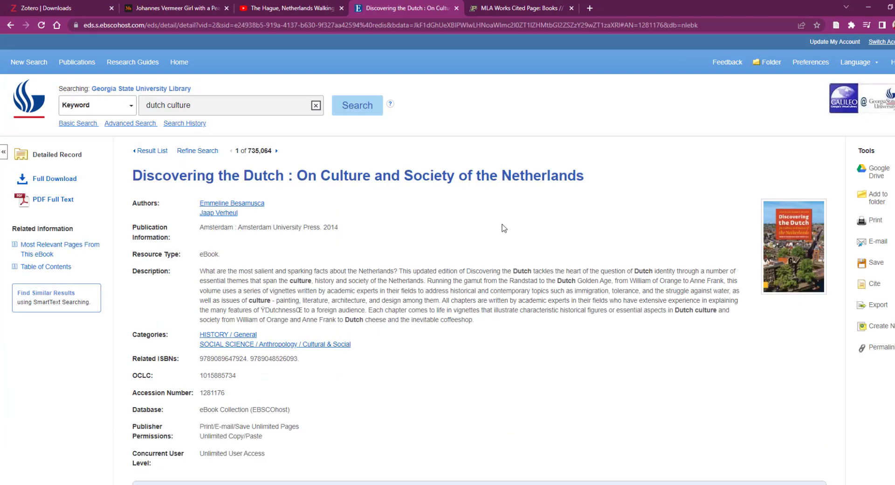
click(836, 26)
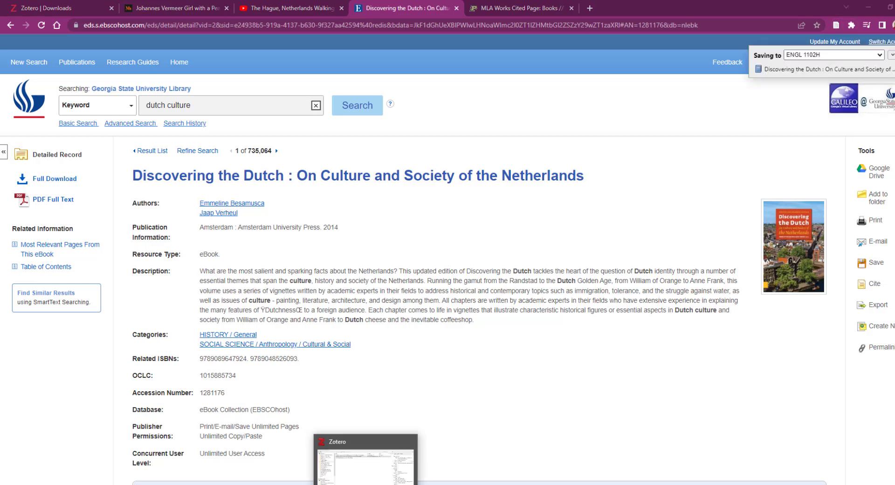
Switch to Zotero and examine the details of the items saved in the ENGL 1102H collection.
click(366, 459)
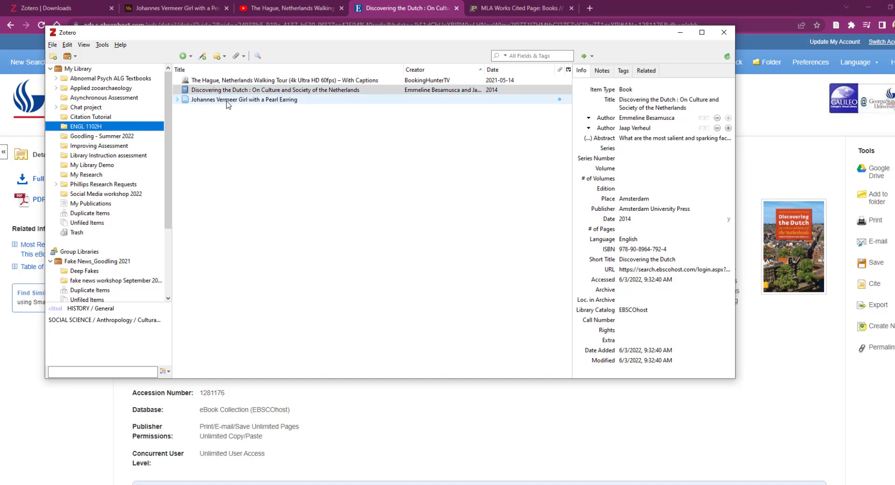
click(228, 81)
click(232, 93)
click(233, 100)
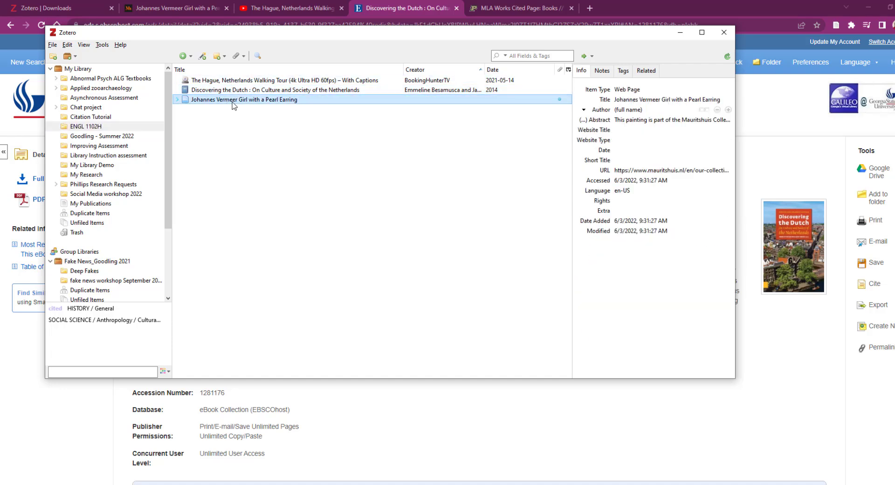
click(235, 91)
Copy a Modern Language Association 9th edition bibliography of all three items to the clipboard and paste it into the blank Word document.
click(238, 82)
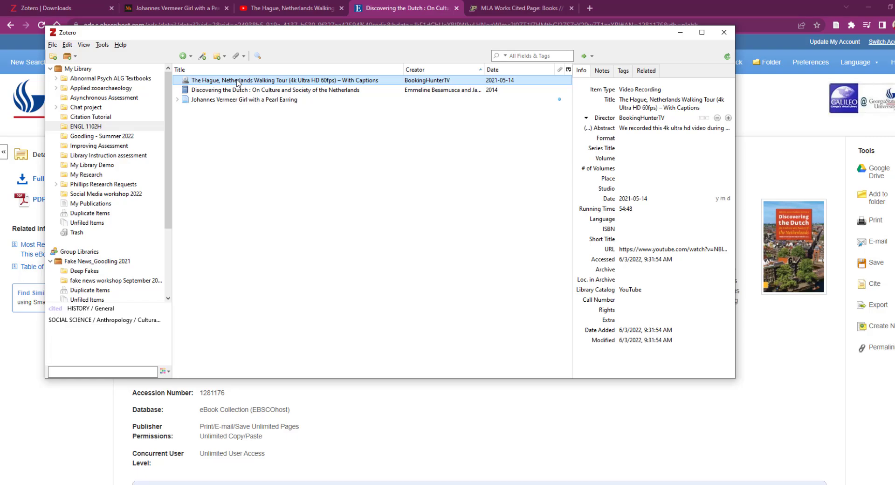
shift+click(238, 100)
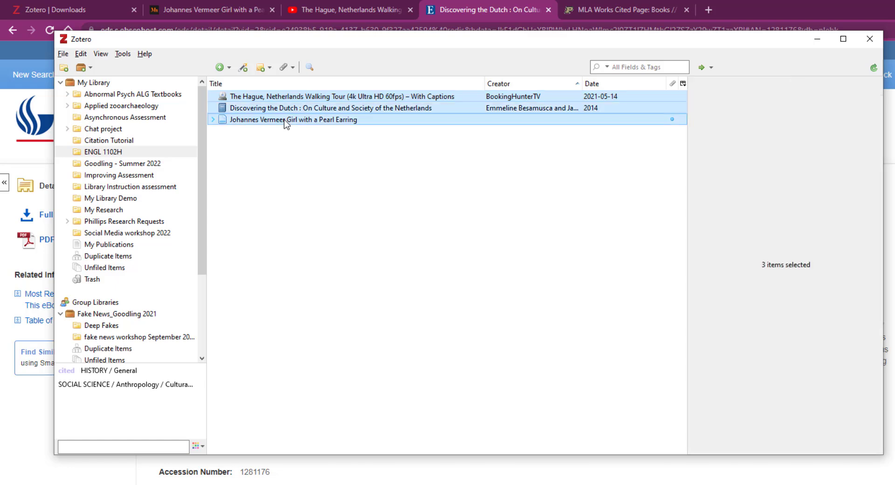
drag(284, 118, 286, 108)
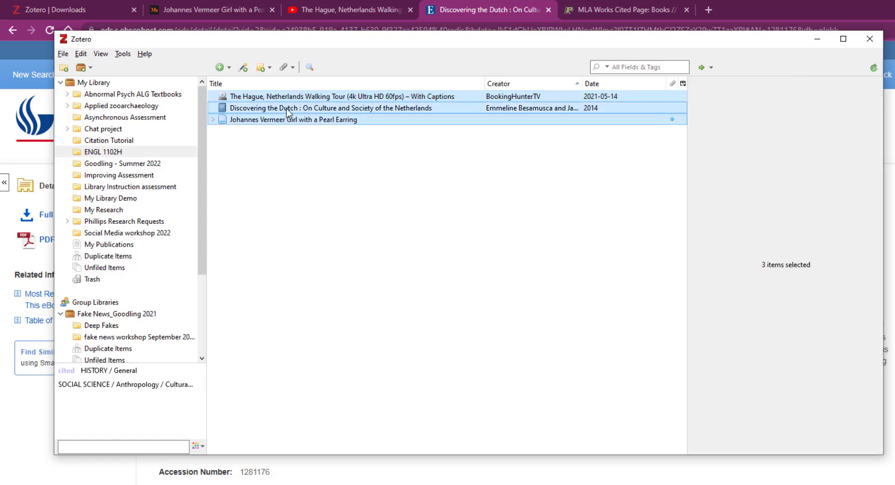
right_click(286, 108)
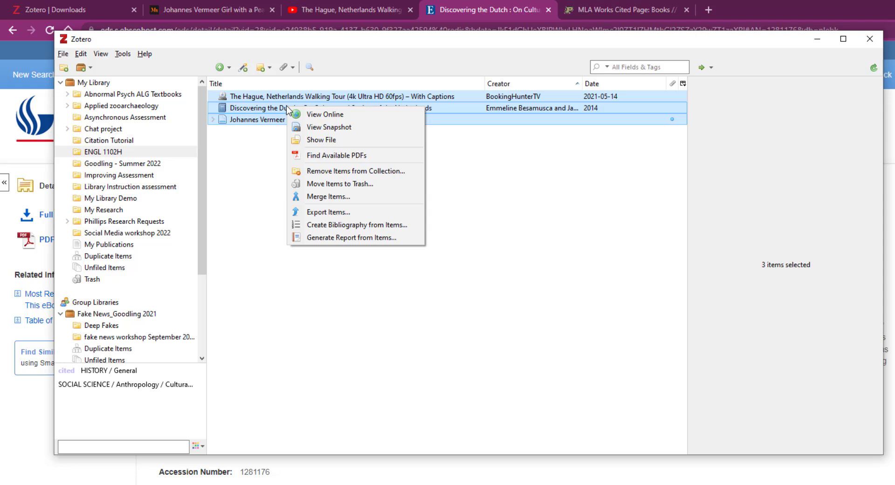
click(375, 226)
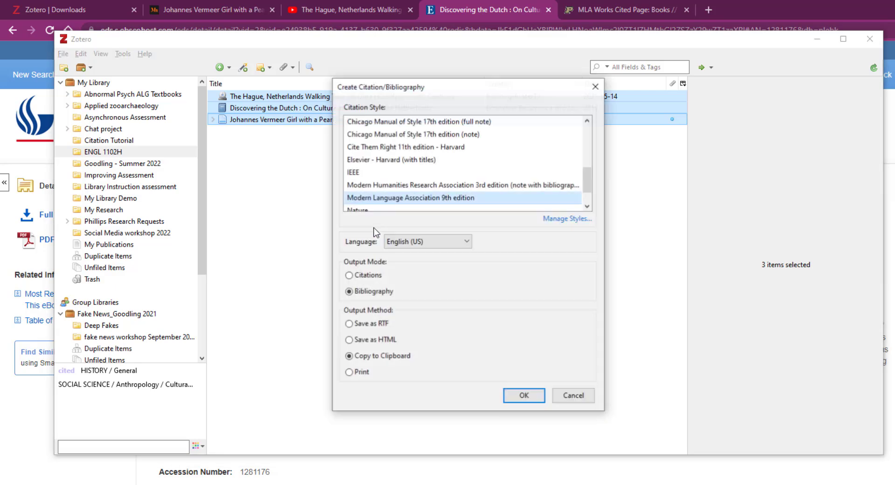
scroll(400, 156, up, 2)
scroll(400, 156, up, 2)
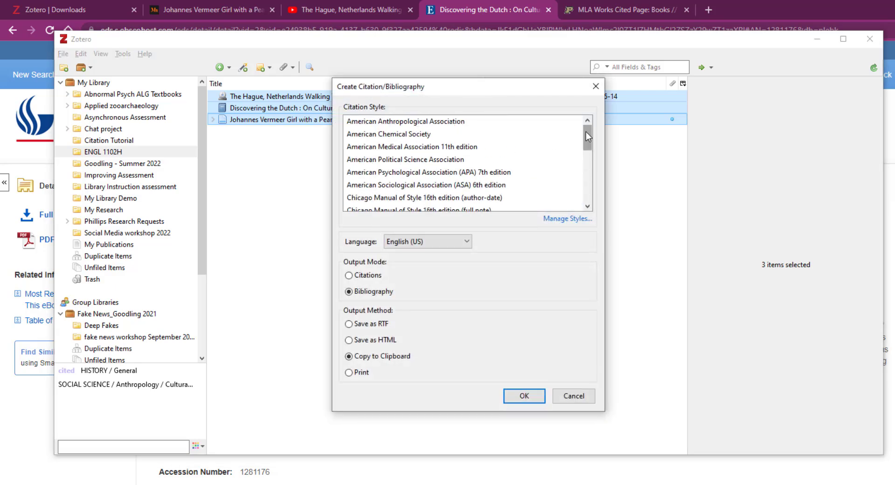
drag(588, 136, 586, 194)
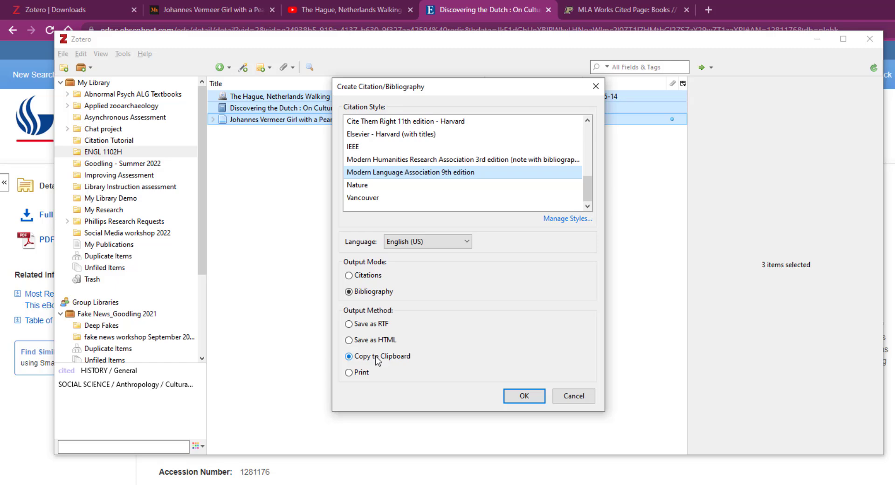
click(521, 400)
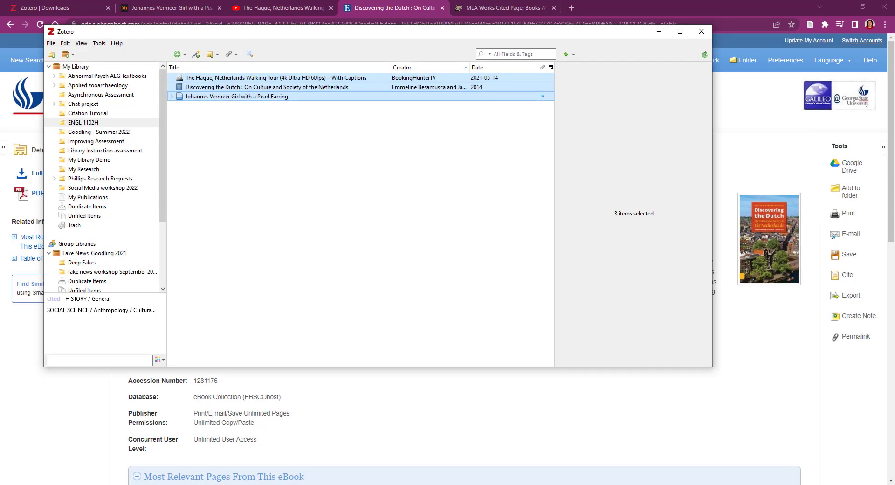
click(240, 449)
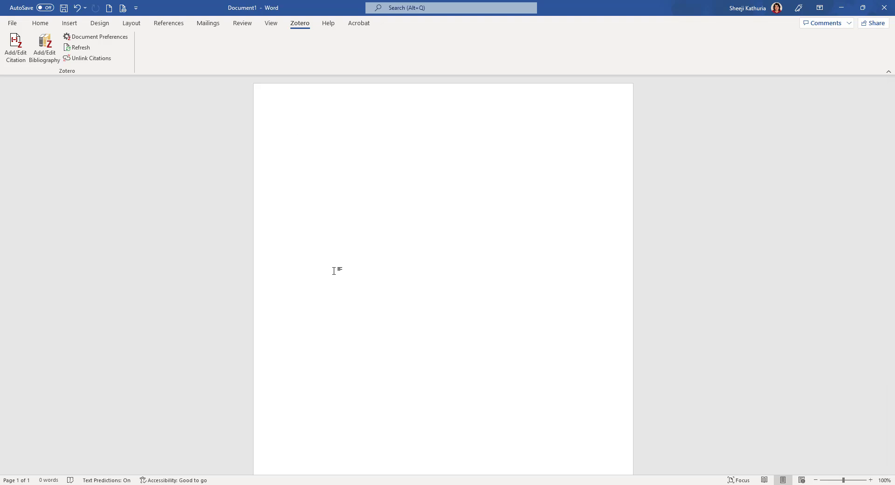
text(BookingHunterTV. The Hague, Netherlands Walking Tour (4k Ultra HD 60fps) – With Captions. 2021. YouTube, https://www.youtube.com/watch?v=NBImDmseDnU. Emmeline Besamusca, and Jaap Verheul. Discovering the Dutch : On Culture and Society of the Netherlands. Amsterdam University Press, 2014. EBSCOhost, https://search.ebscohost.com/login.aspx?direct=true&AuthType=ip,shib&db=nlebk&AN=1281176&site=eds-live&scope=site&custid=gsu1. Johannes Vermeer Girl with a Pearl Earring. https://www.mauritshuis.nl/en/our-collection/artworks/670-girl-with-a-pearl-earring/. Accessed 3 June 2022.)
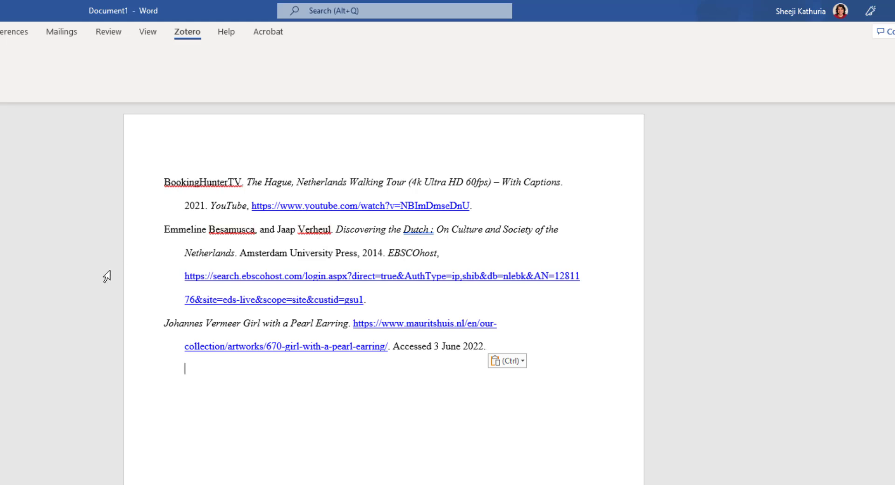
Return to Zotero and switch both authors of Discovering the Dutch to separate last-name and first-name fields.
key(alt+Tab)
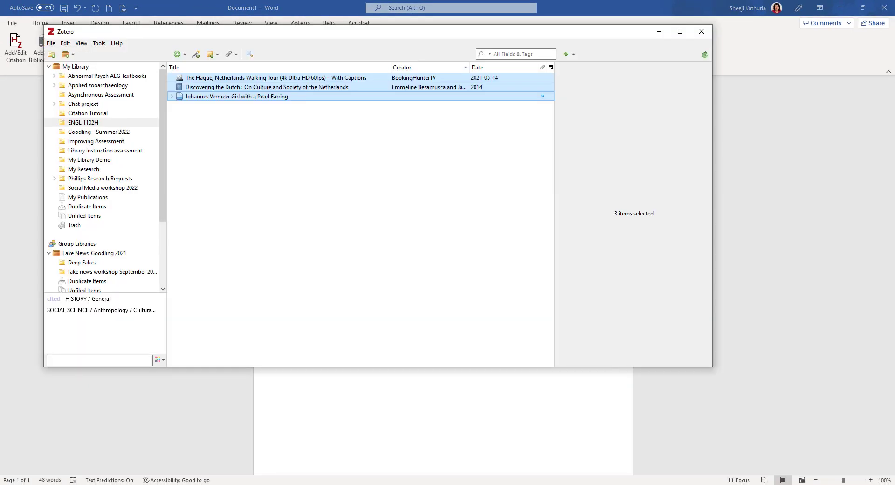
click(311, 88)
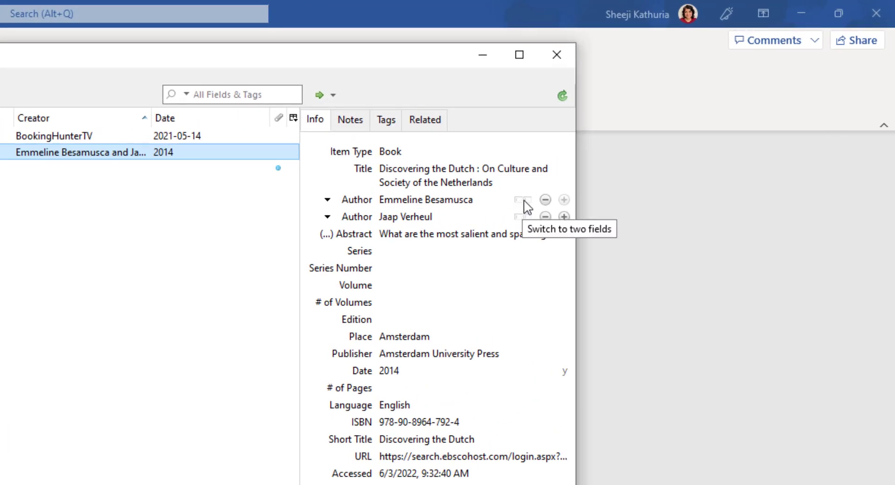
click(523, 201)
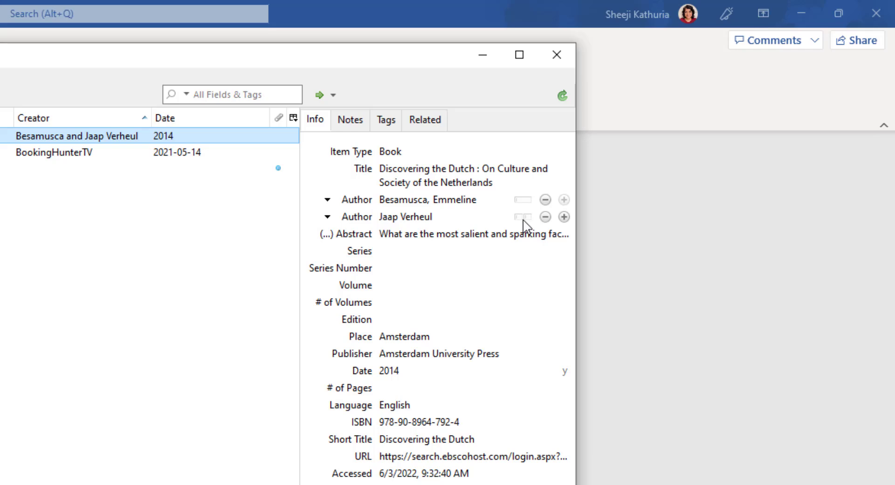
click(523, 217)
click(436, 218)
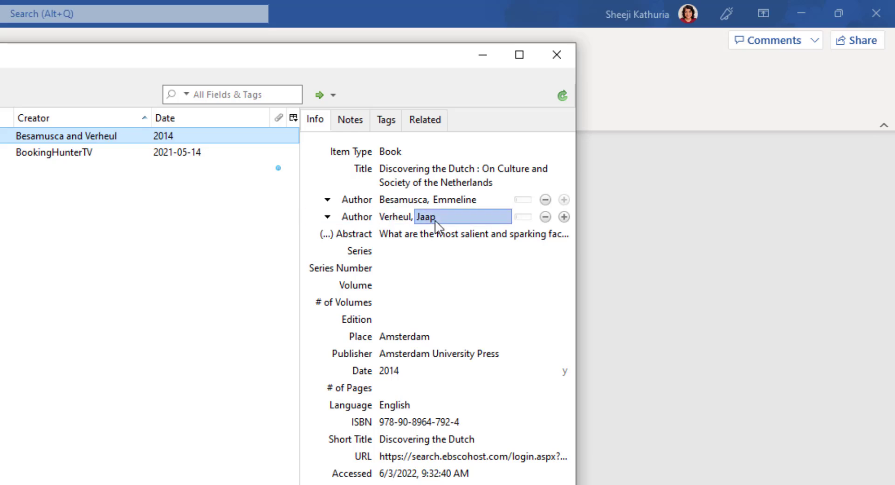
key(Return)
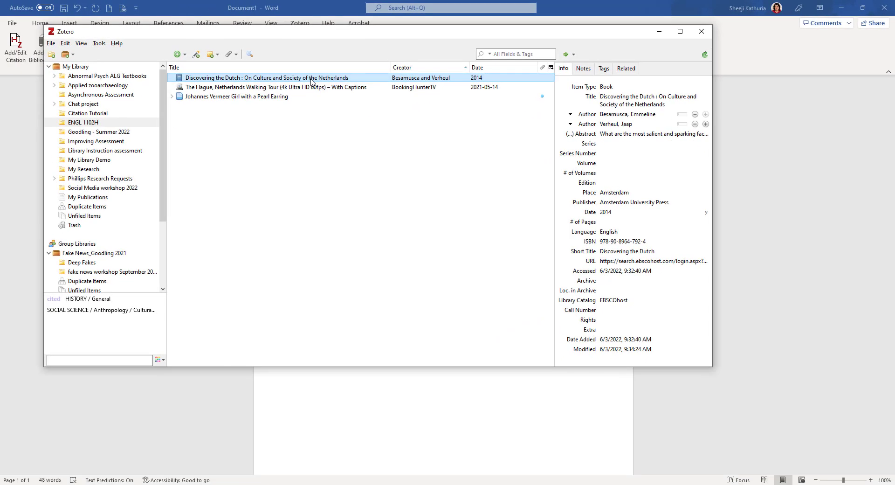
Copy a Modern Language Association 9th edition bibliography entry for Discovering the Dutch and paste it below the existing entries in Word.
right_click(312, 79)
click(372, 193)
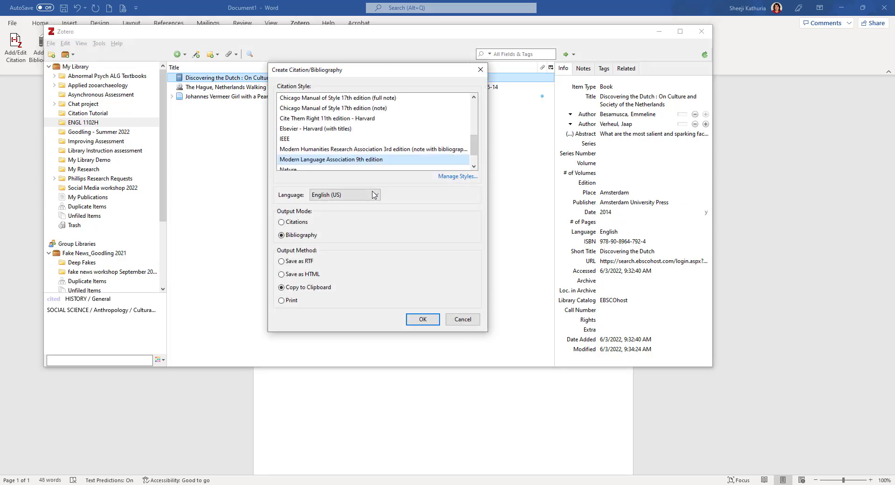
click(428, 319)
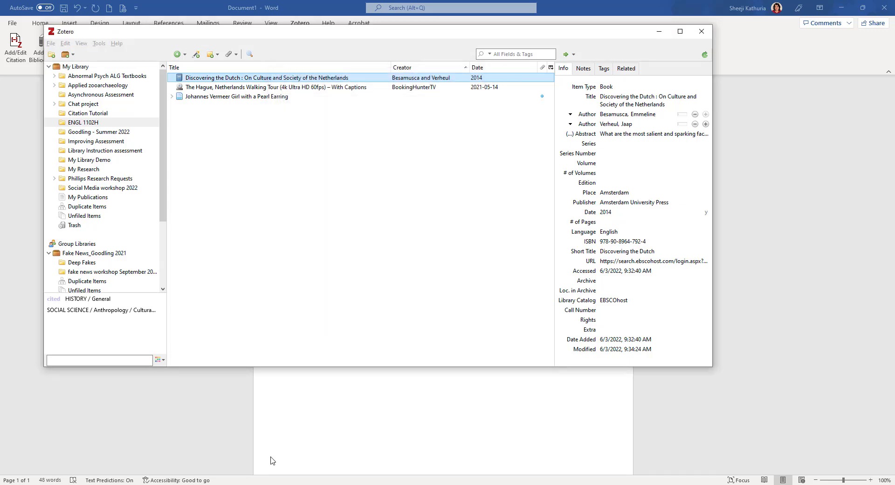
key(alt+Tab)
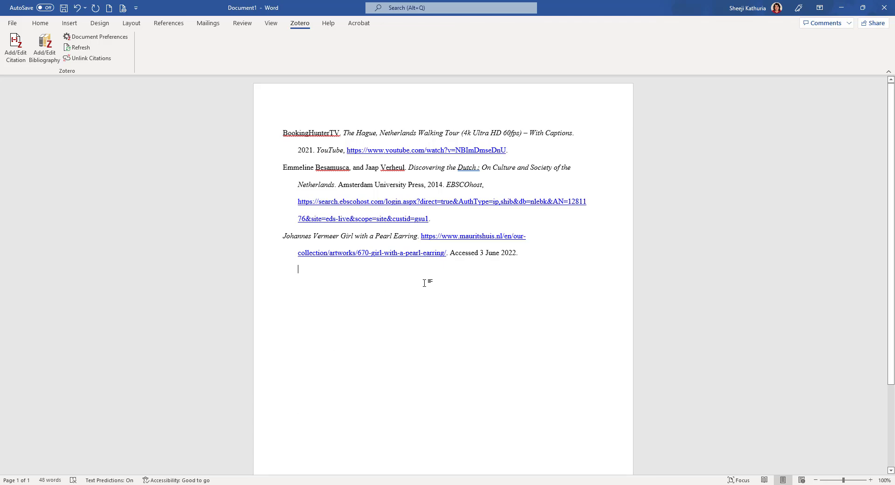
key(Return)
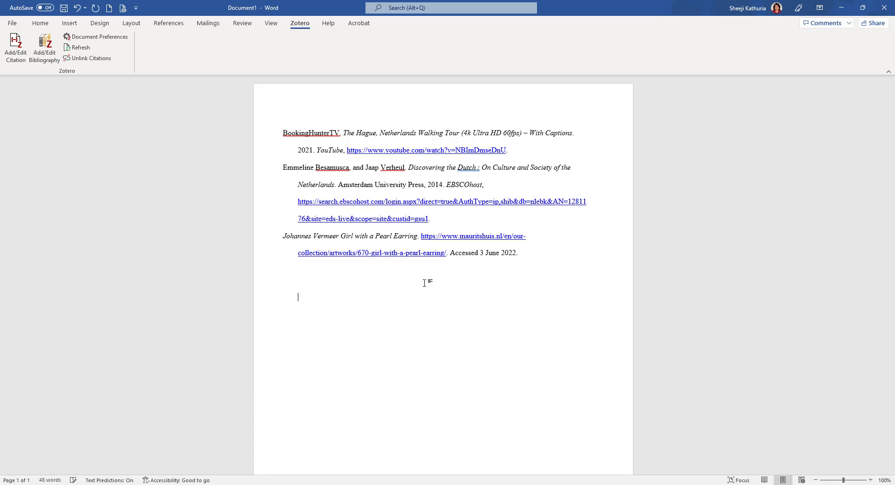
text(Besamusca, Emmeline, and Jaap Verheul. Discovering the Dutch : On Culture and Society of the Netherlands. Amsterdam University Press, 2014. EBSCOhost, https://search.ebscohost.com/login.aspx?direct=true&AuthType=ip,shib&db=nlebk&AN=1281176&site=eds-live&scope=site&custid=gsu1.)
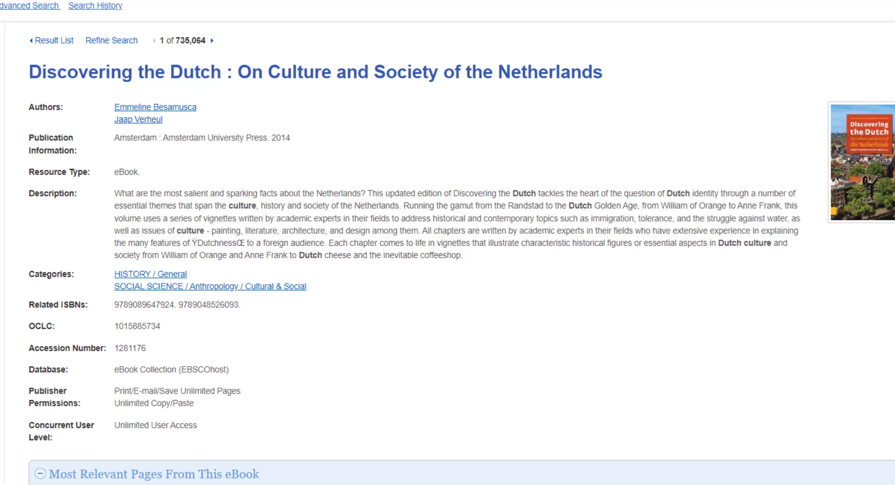
Switch to the browser and view the MLA Works Cited Page: Books guide for the book citation format.
click(529, 7)
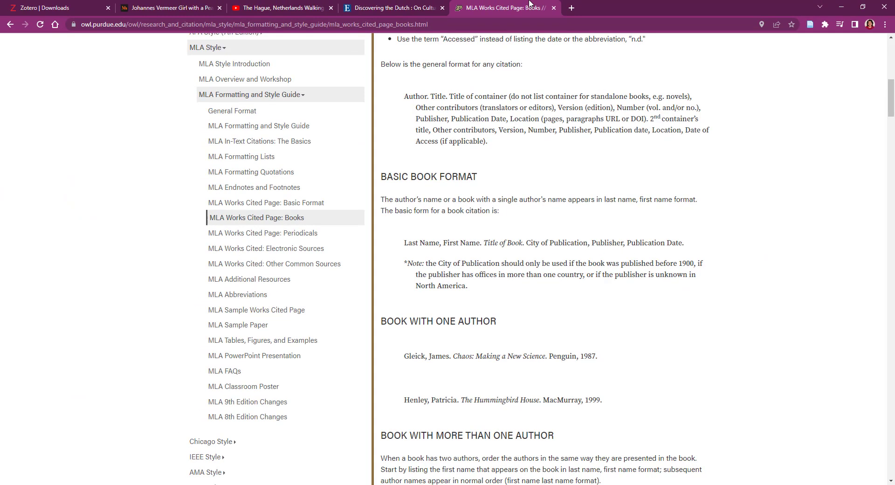